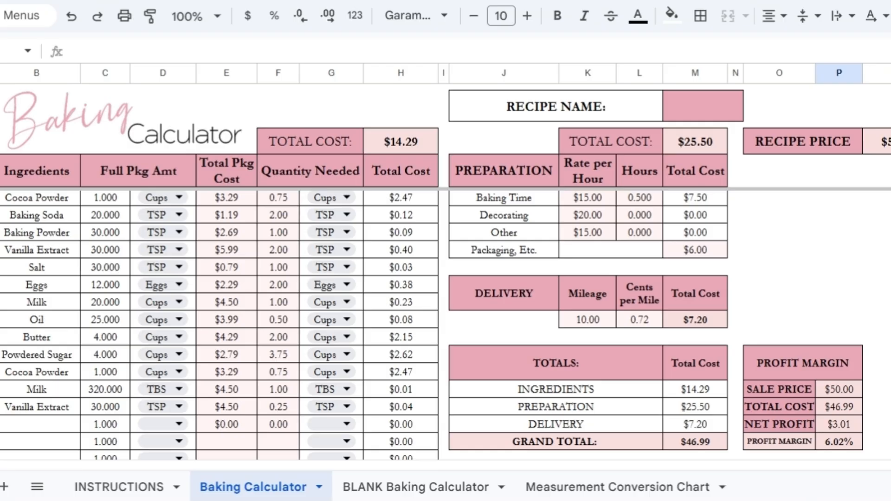
Step: Look over the BLANK Baking Calculator and Measurement Conversion Chart sheets, and return to the Baking Calculator sheet
click(424, 486)
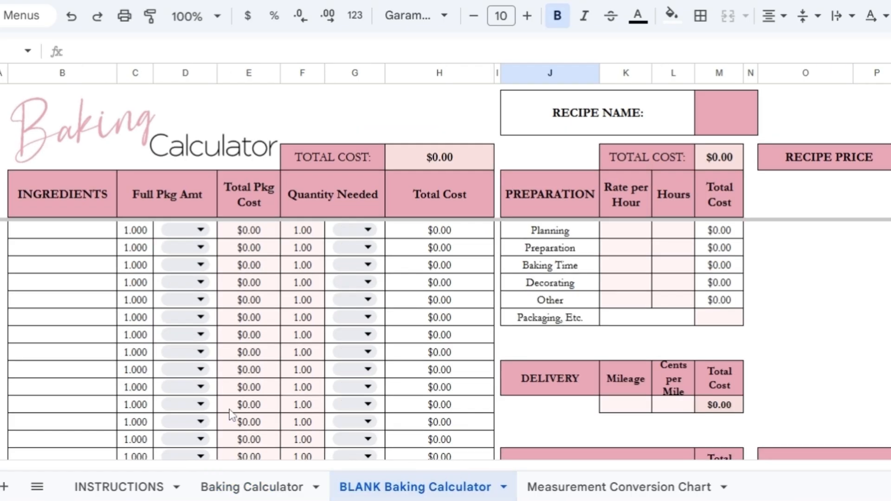
click(253, 486)
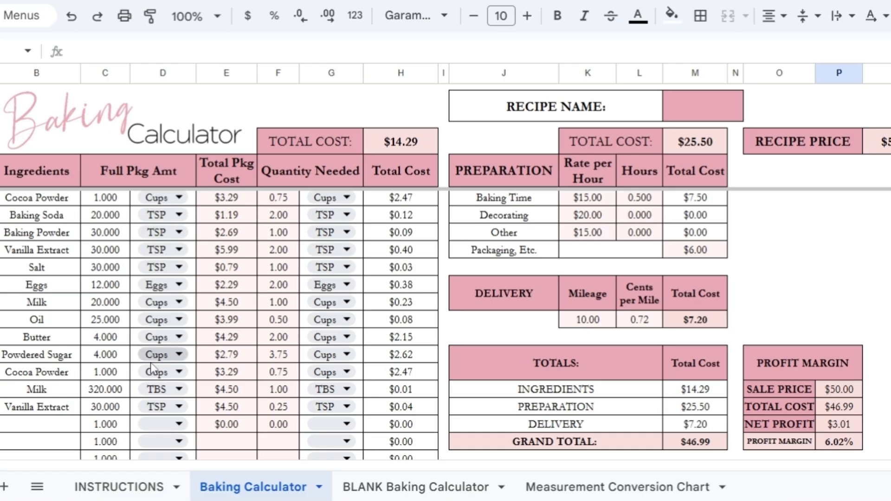
click(617, 486)
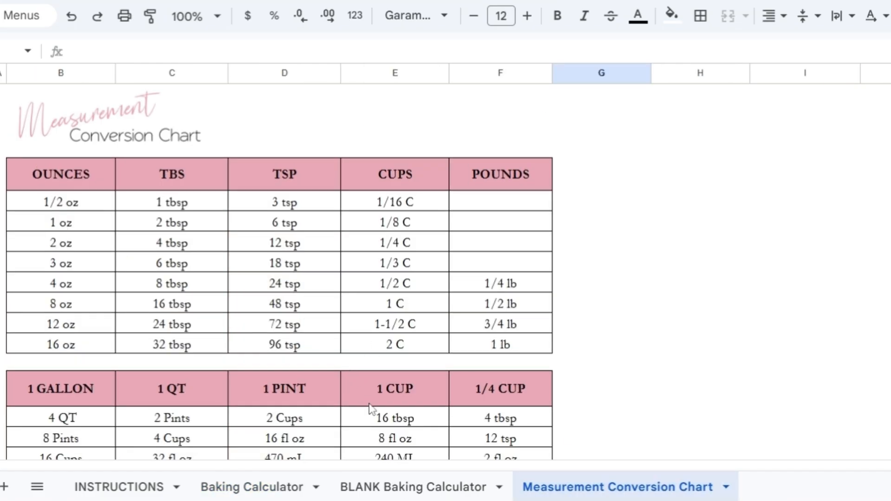
click(259, 485)
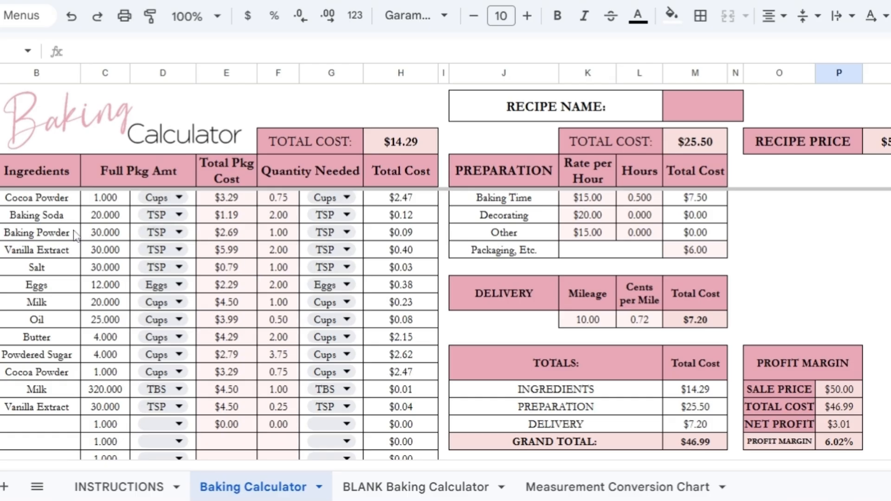
Step: Clear the Sugar row's entries in the ingredients table and enter Flour as its ingredient name
scroll(65, 232, up, 1)
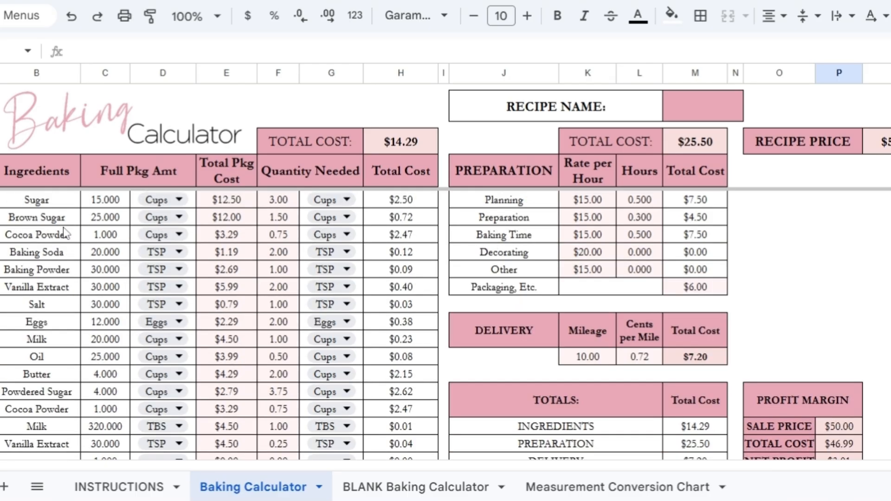
click(29, 177)
drag(35, 202, 91, 202)
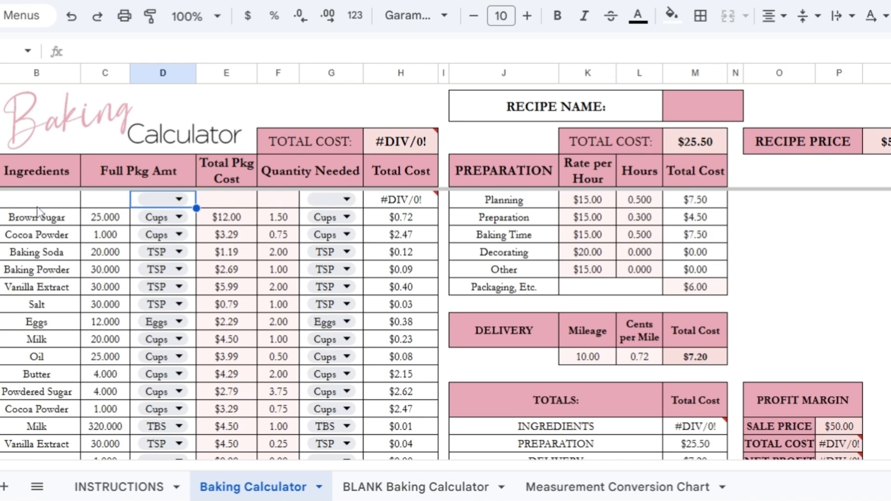
click(40, 203)
text(Flou)
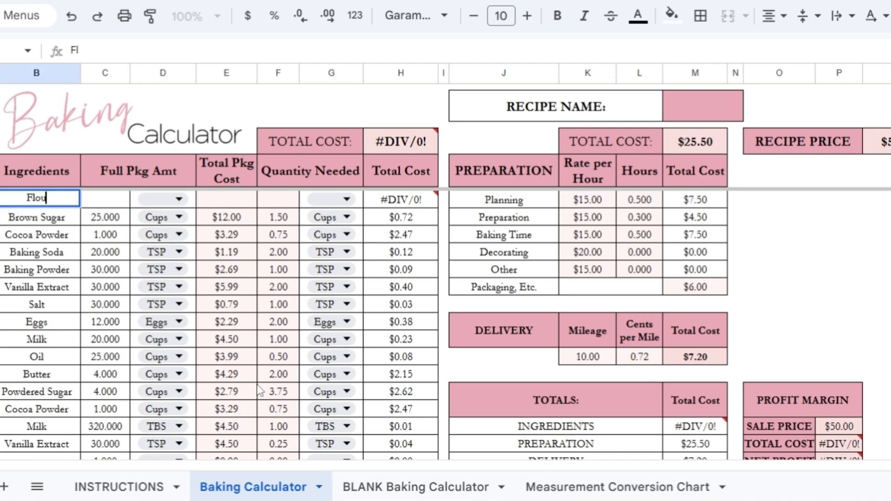
text(r)
key(Tab)
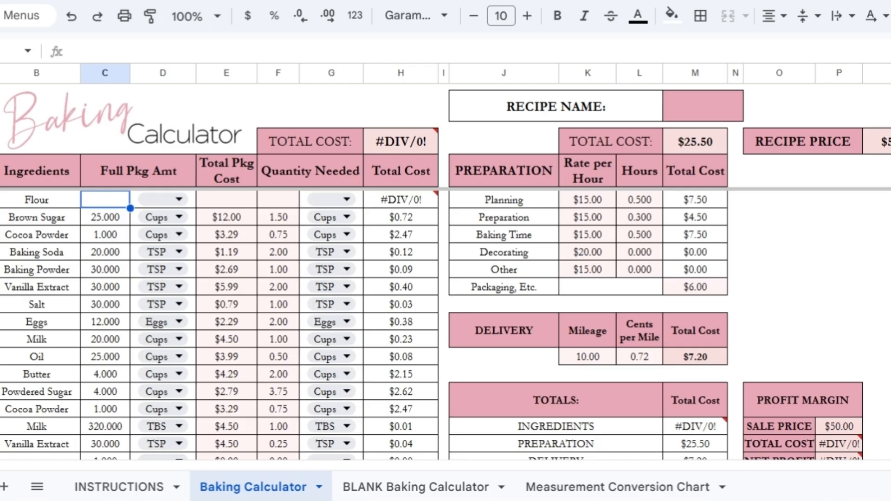
Step: Set Flour's full package amount to 35 Cups and its total package cost to $25
text(35)
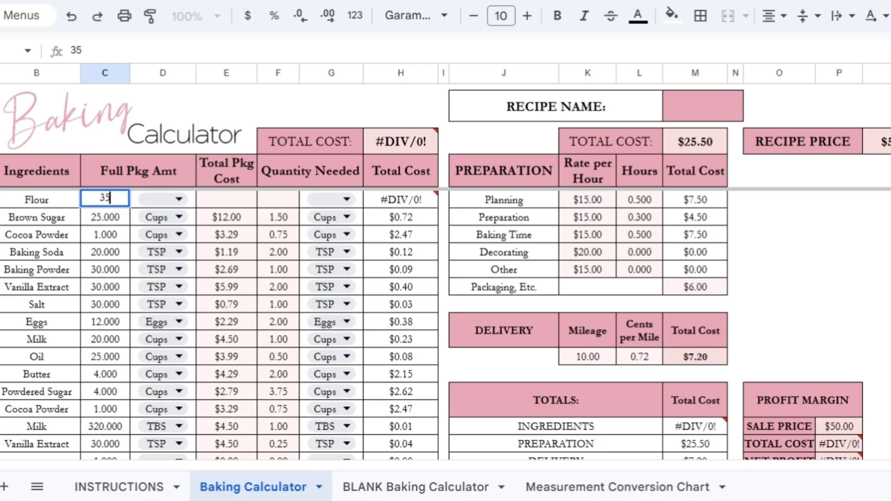
key(Tab)
key(Return)
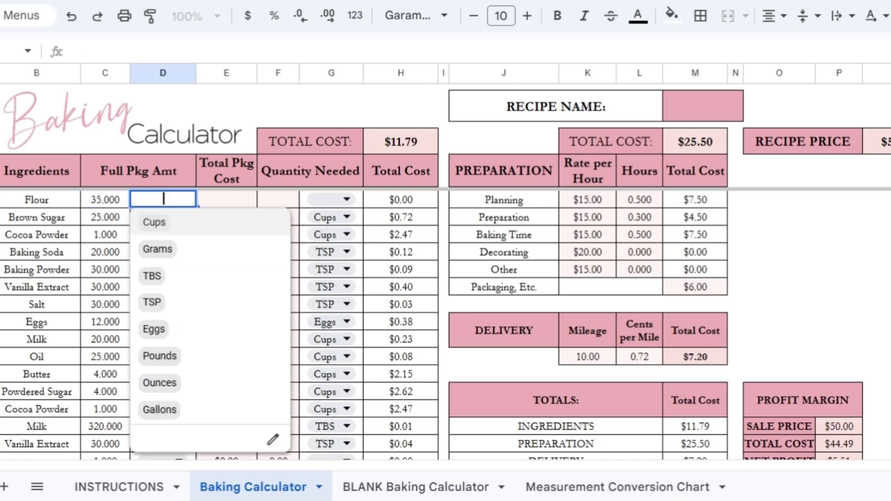
click(154, 223)
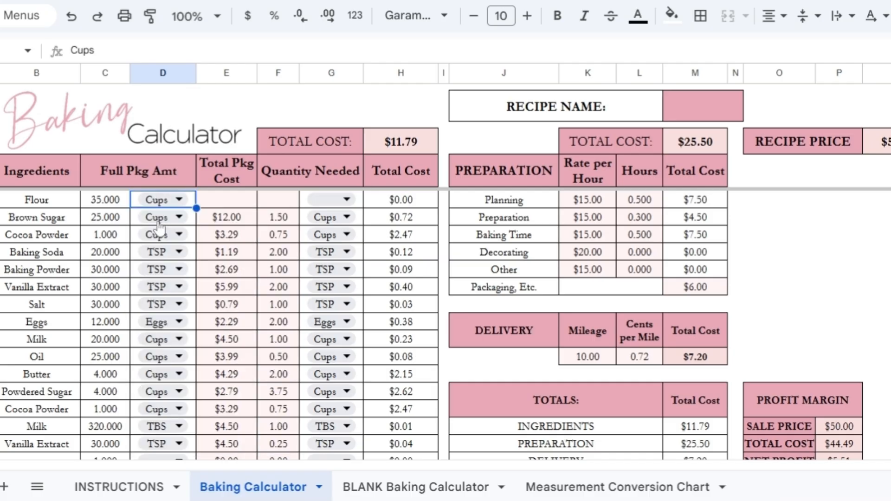
click(226, 197)
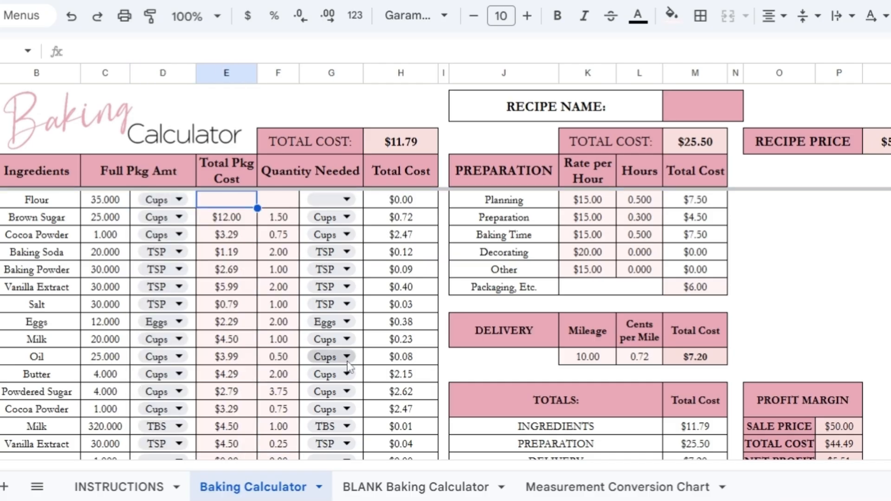
text(25)
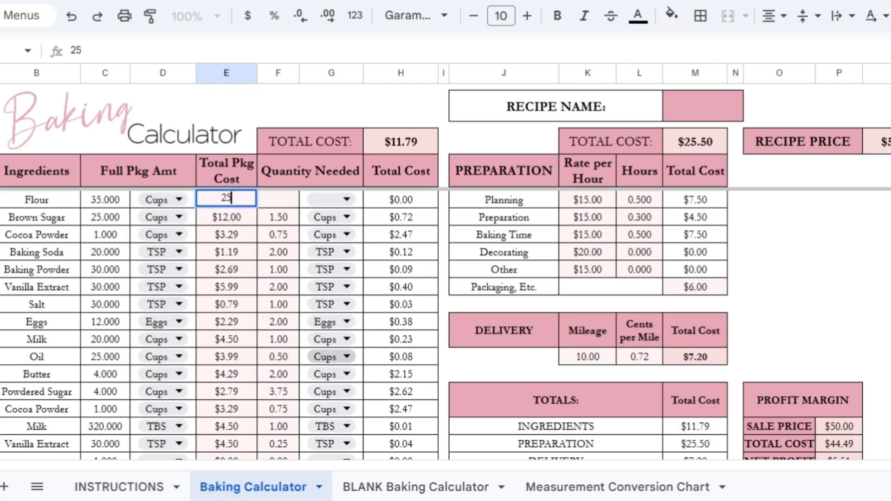
key(Tab)
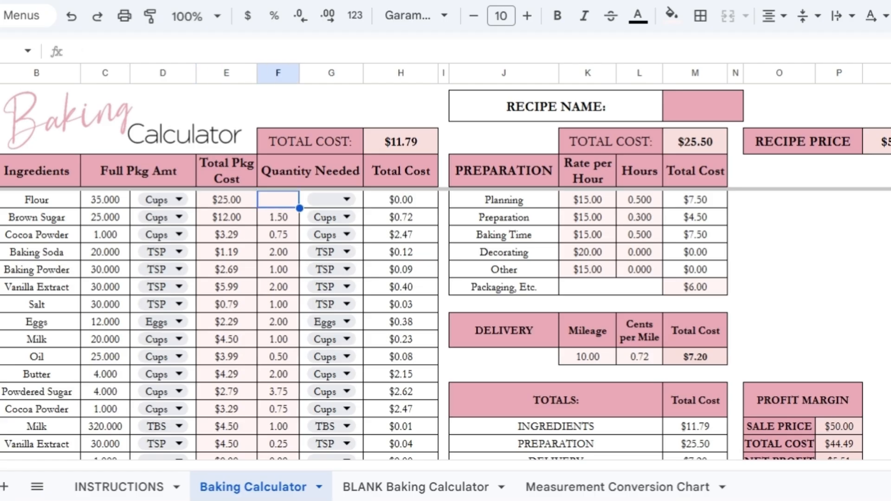
Step: Set the quantity of Flour needed to 1.5 Cups
text(1.5)
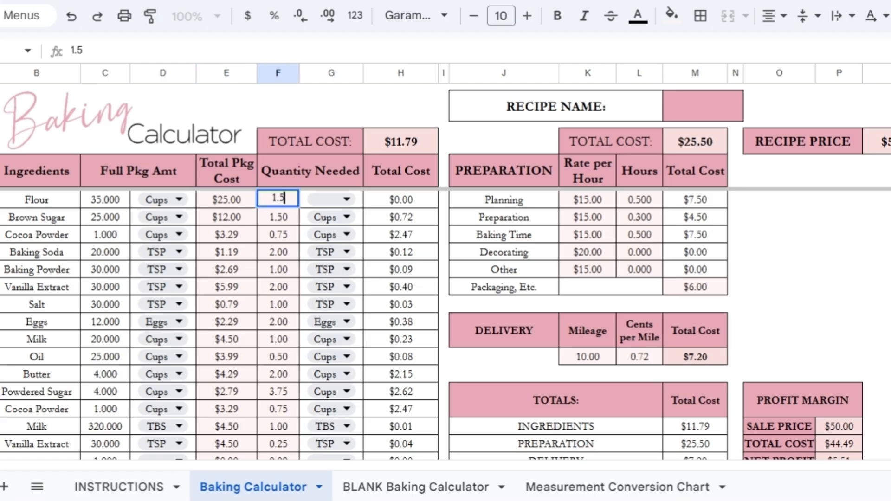
key(Return)
click(327, 206)
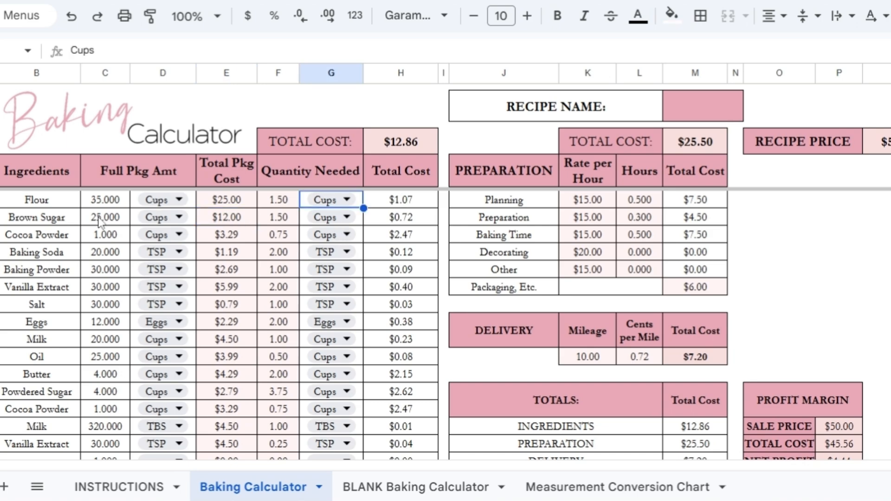
drag(42, 235, 53, 397)
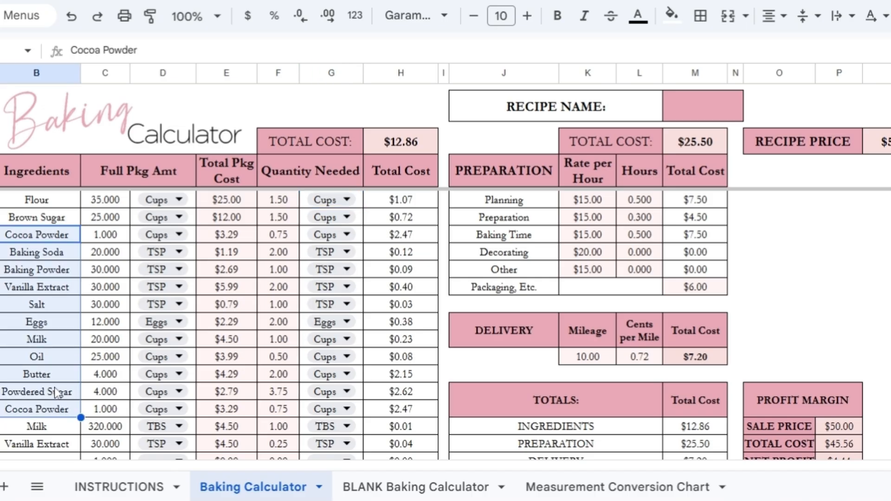
Step: Enter "Chocolate Cookie" as the recipe name
click(703, 106)
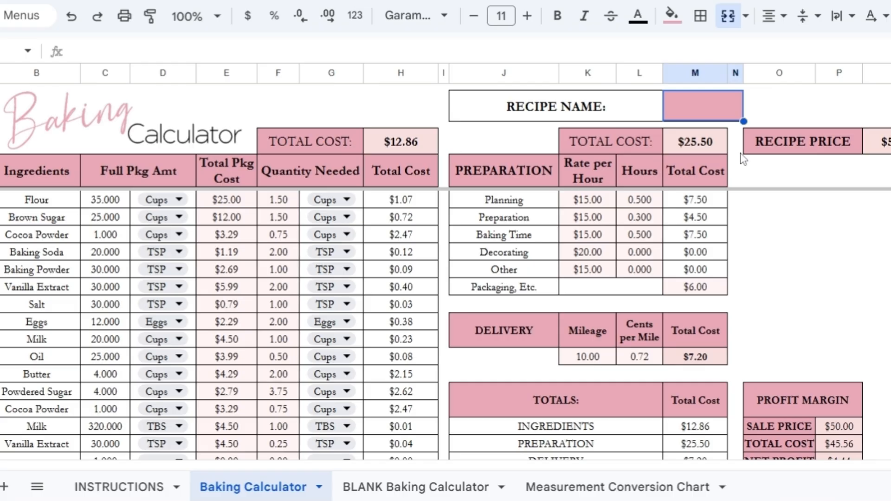
text(Ch)
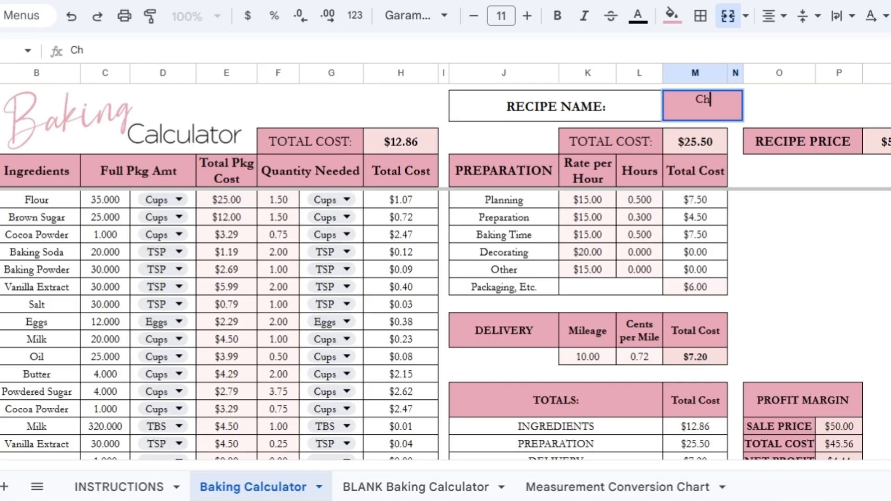
text(ocolate )
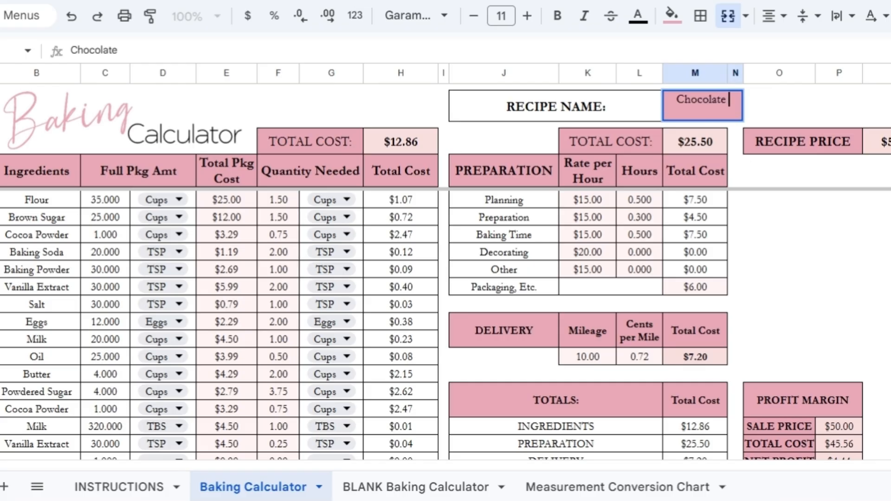
text(Cookie)
key(Return)
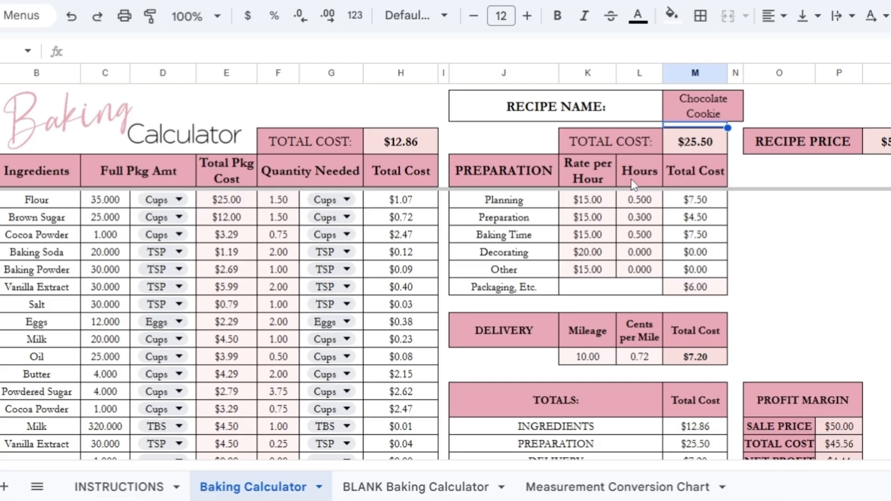
Step: Set the hourly rate to $16 for every preparation row from Planning through Other
drag(534, 141, 659, 260)
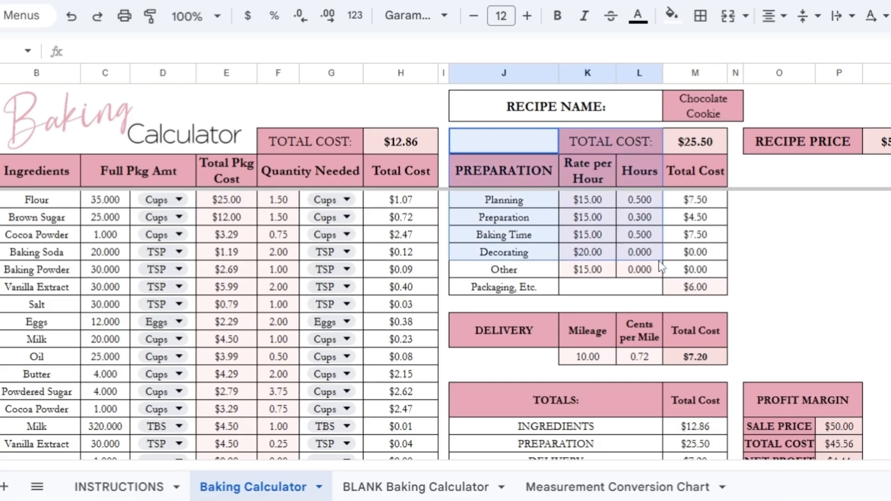
click(498, 222)
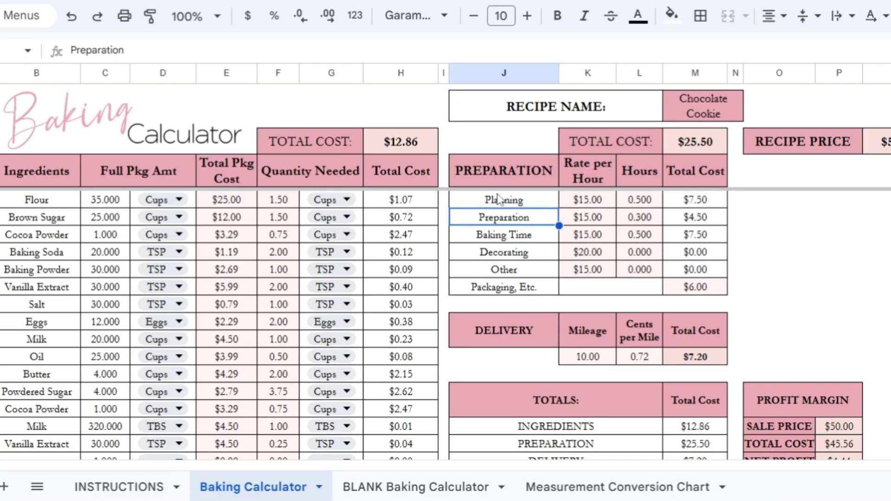
click(499, 199)
key(Right)
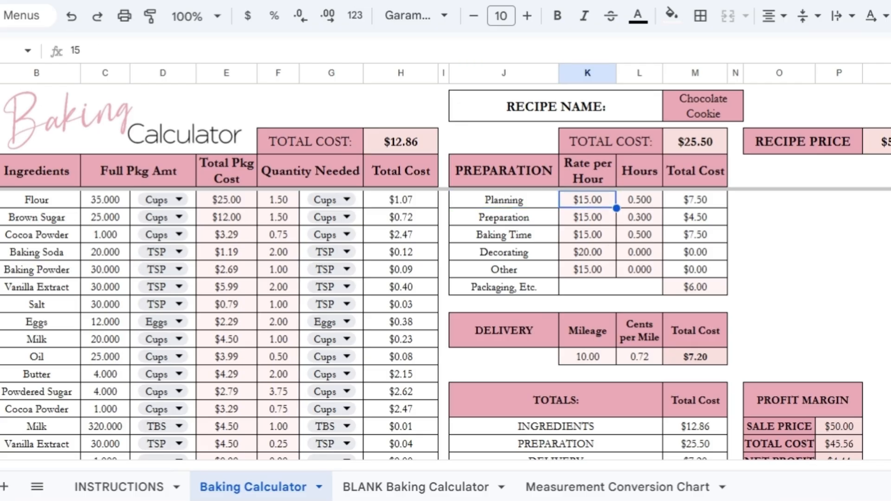
text(16)
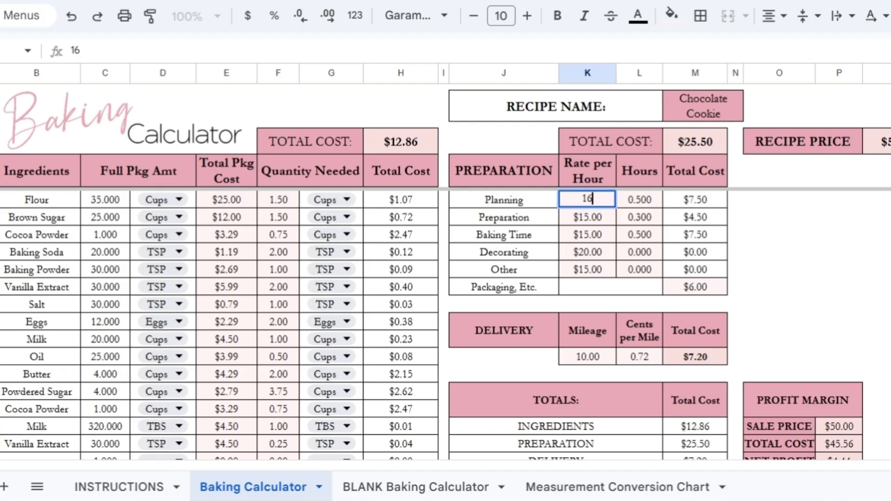
key(Tab)
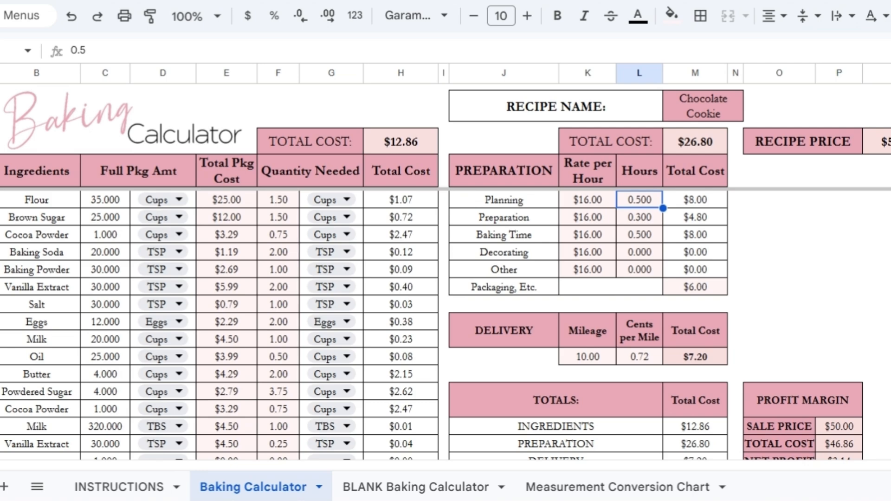
Step: Set the preparation hours to 0.1 for Planning, 0.25 for Preparation, 1 for Baking Time and 0.25 for Decorating
text(0.1)
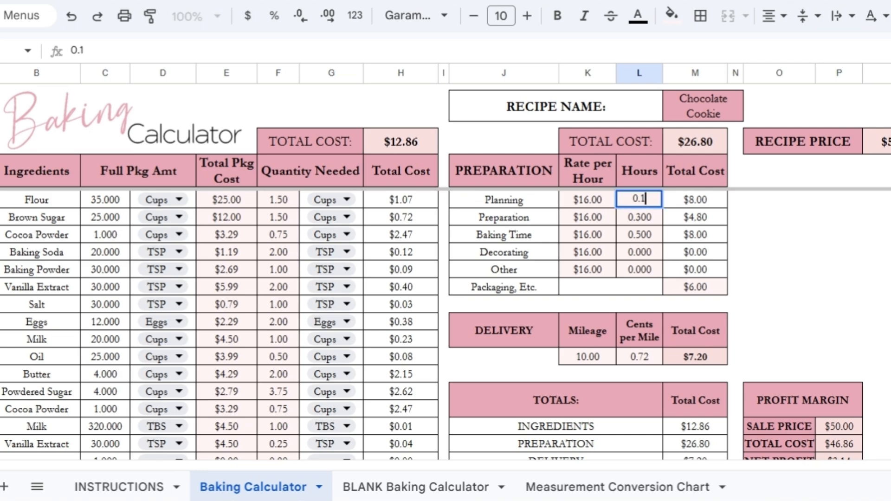
key(Return)
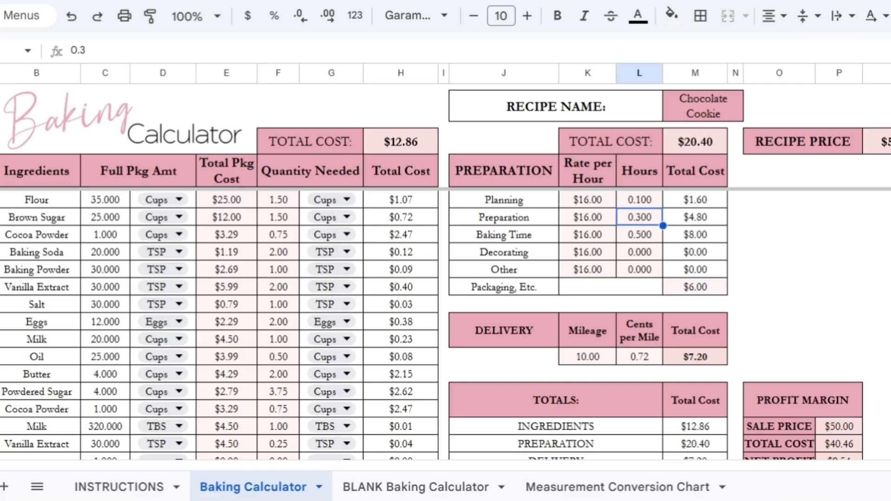
text(0.2)
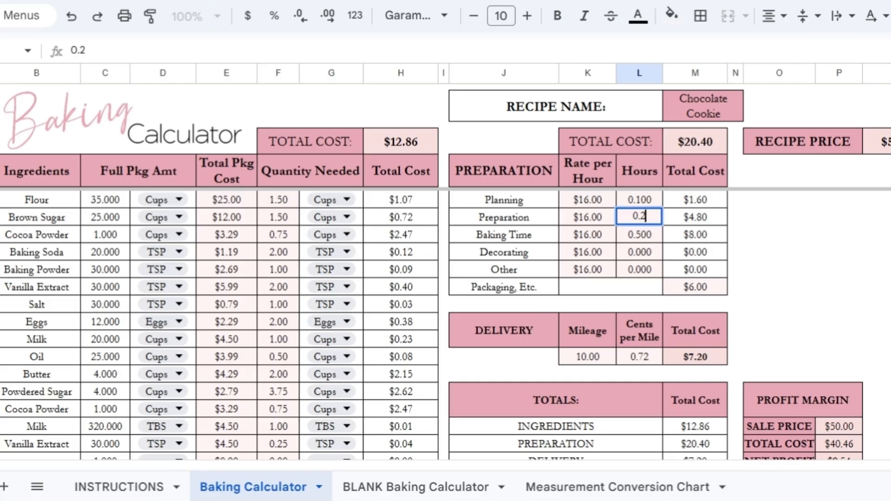
text(5)
key(Return)
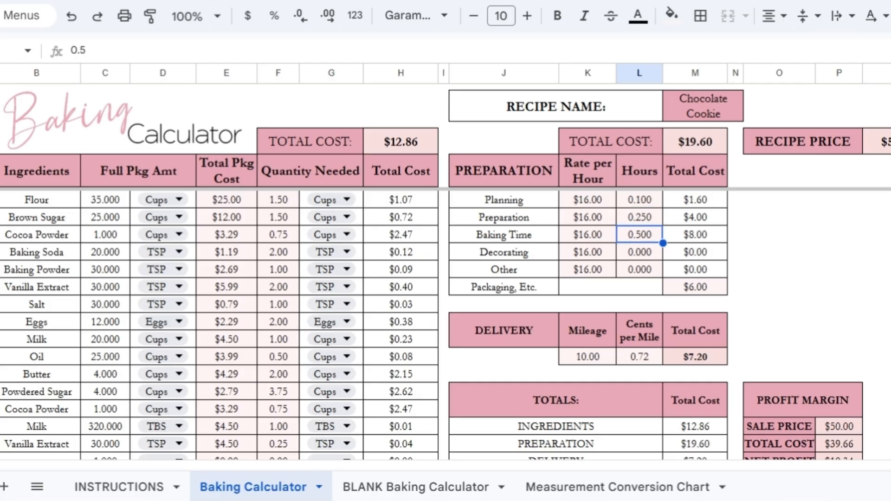
text(1)
key(Return)
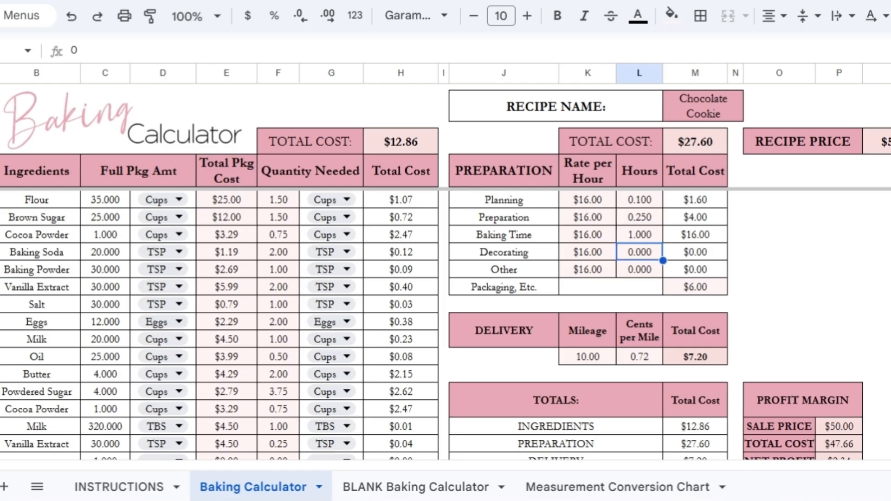
text(0)
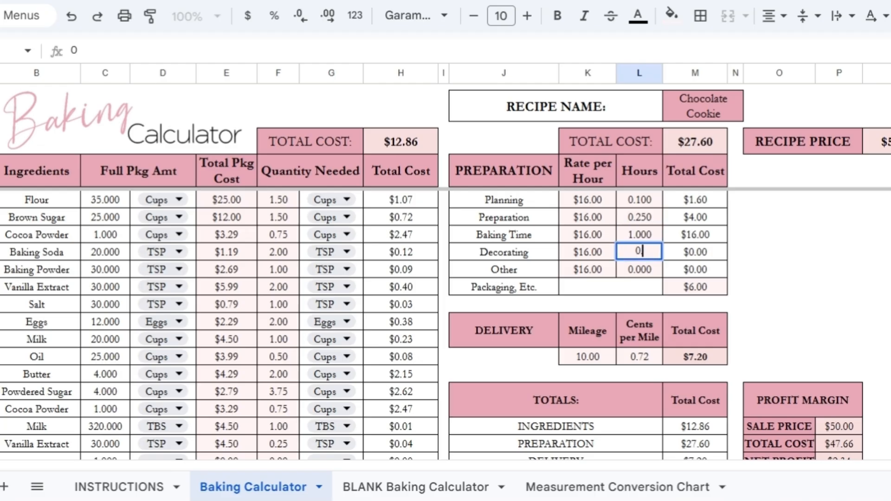
text(.25)
key(Return)
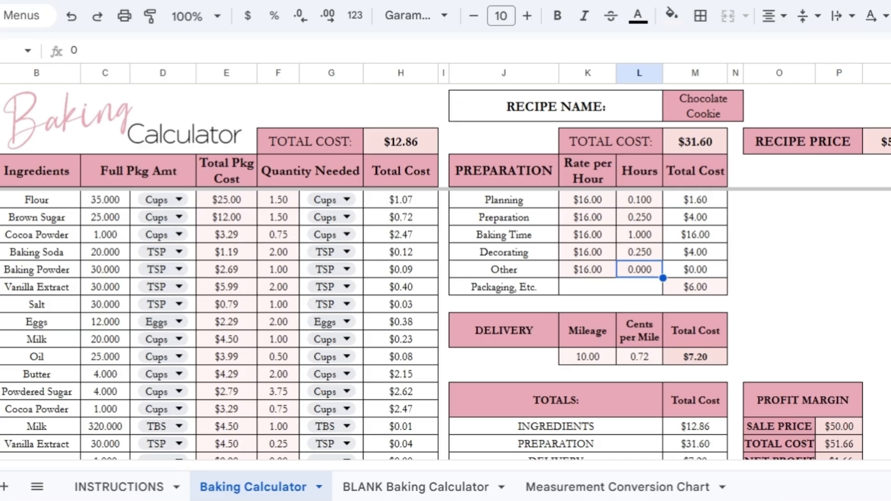
Step: Set the Packaging, Etc. cost in the preparation table to $3
drag(552, 269, 628, 271)
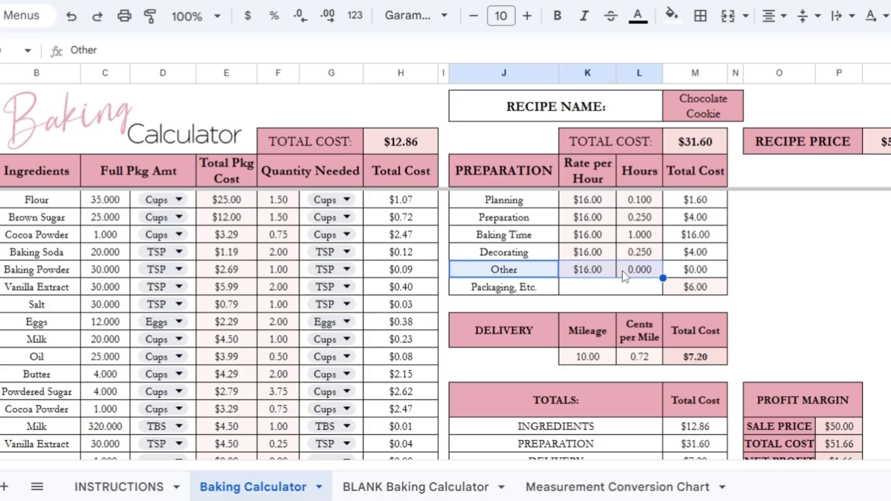
click(695, 286)
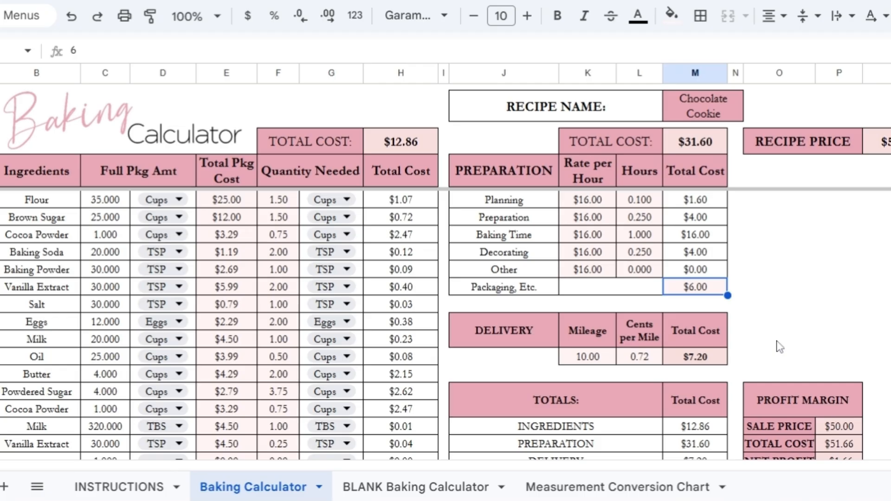
text(3)
key(Return)
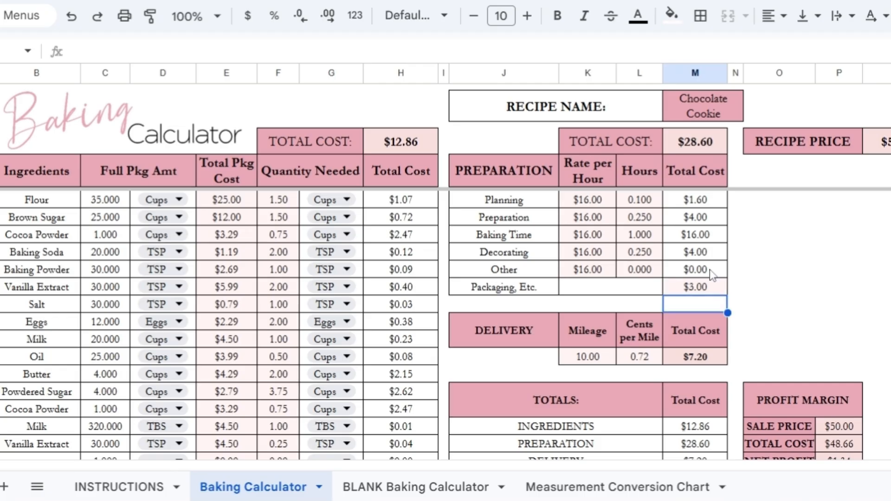
Step: Set the delivery mileage to 5 and the cents per mile to 0.70
click(593, 356)
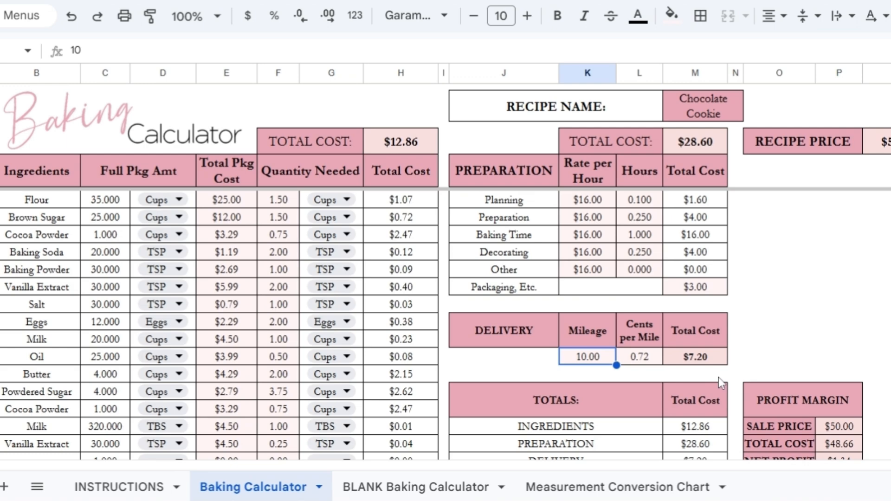
text(5)
key(Tab)
text(0.7)
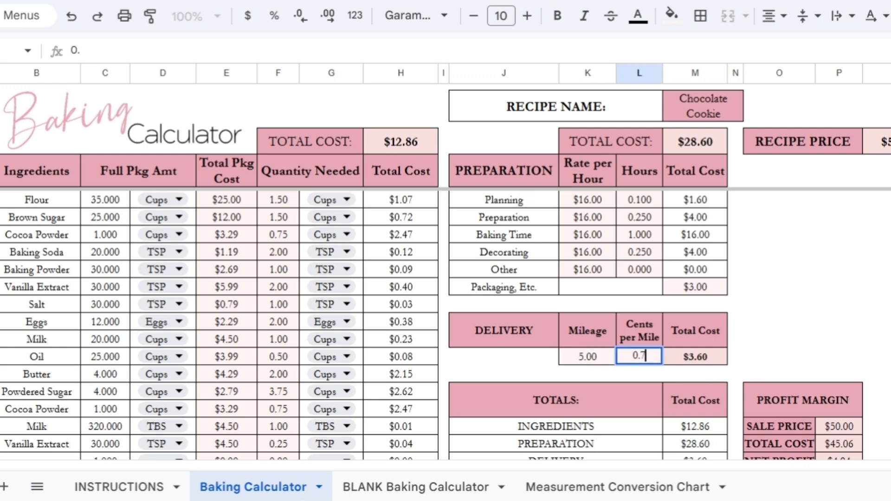
key(Return)
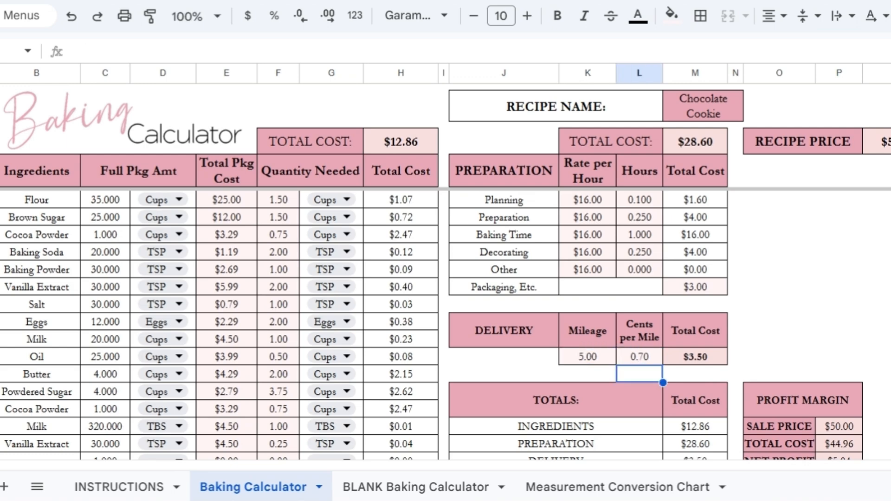
Step: Review the delivery and preparation costs, the Totals table, the recipe price, and the net profit and profit margin figures
click(725, 361)
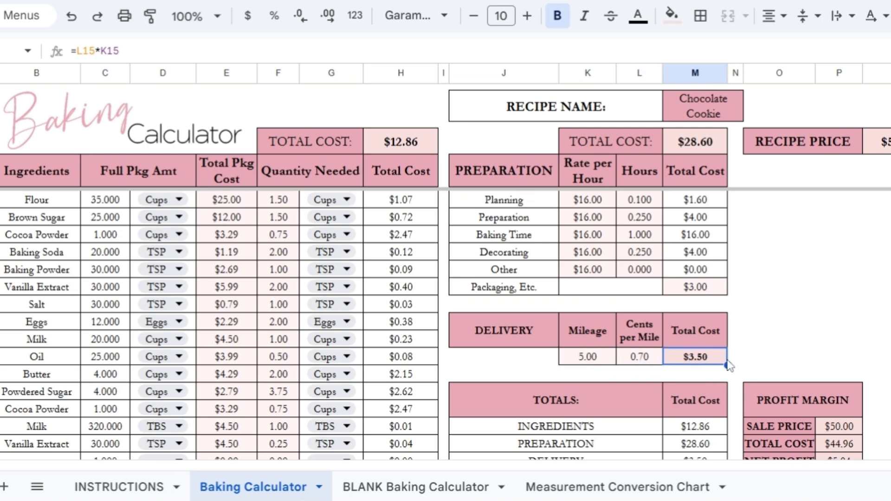
click(695, 147)
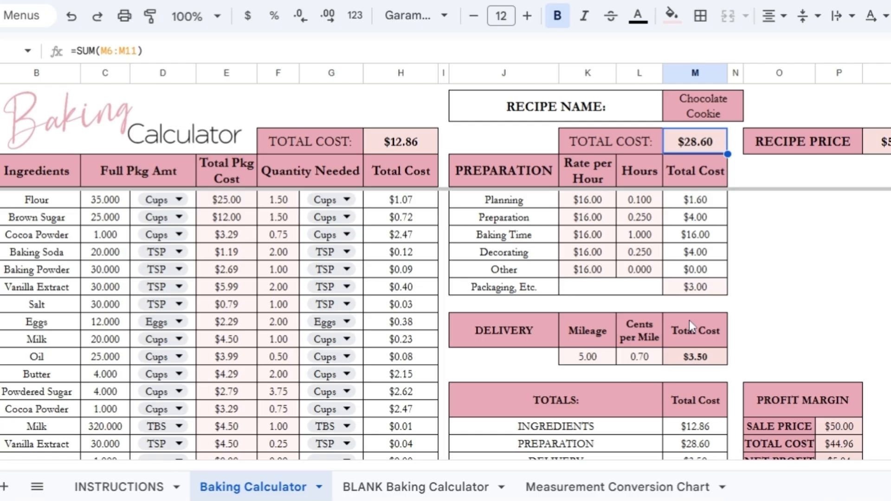
scroll(691, 323, down, 2)
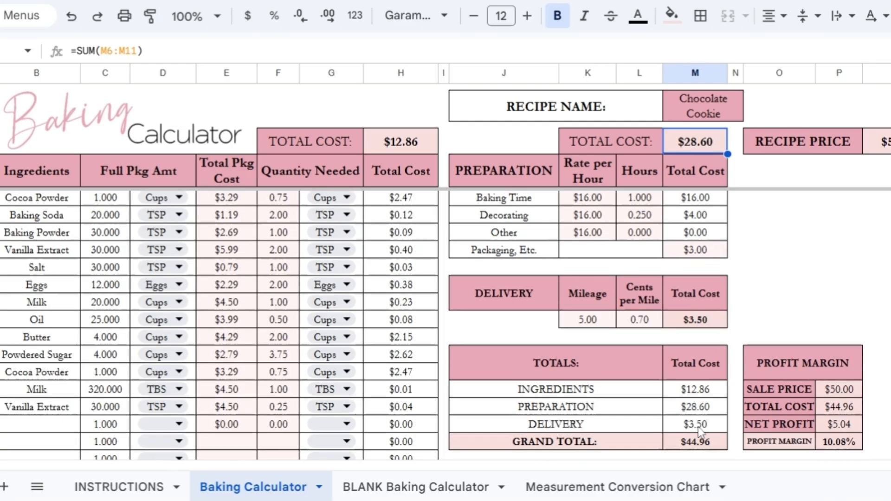
click(699, 393)
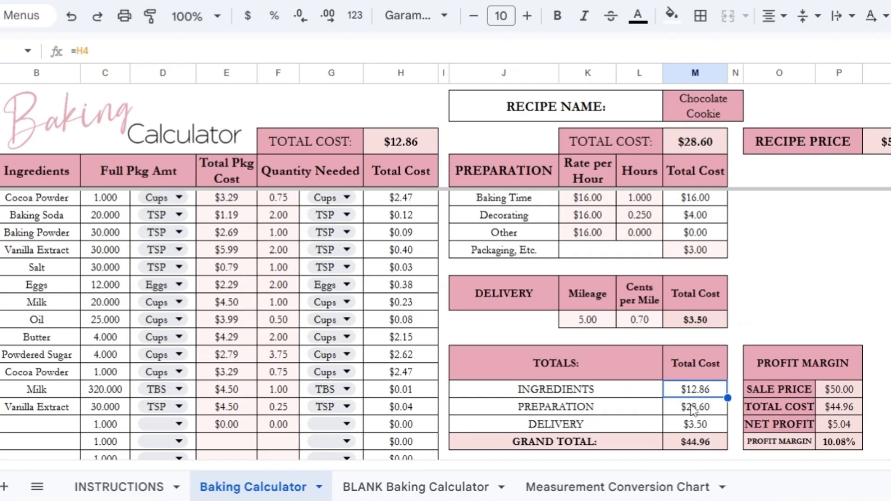
click(698, 425)
click(705, 446)
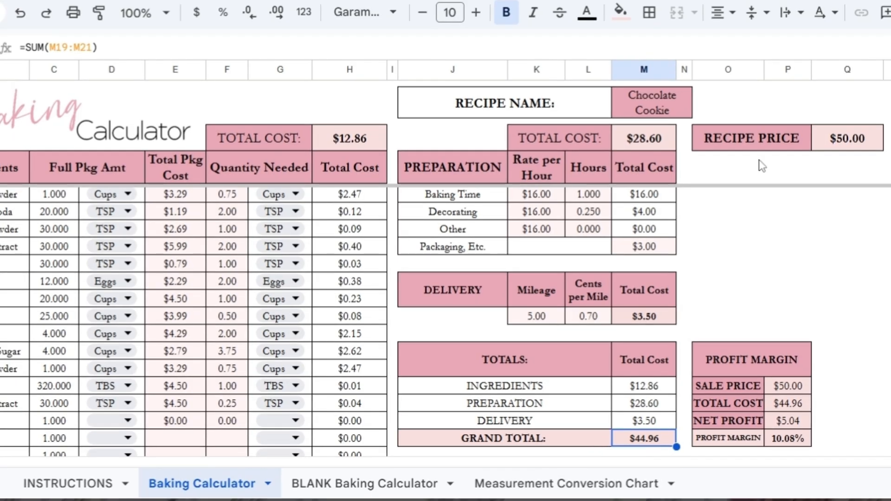
click(834, 148)
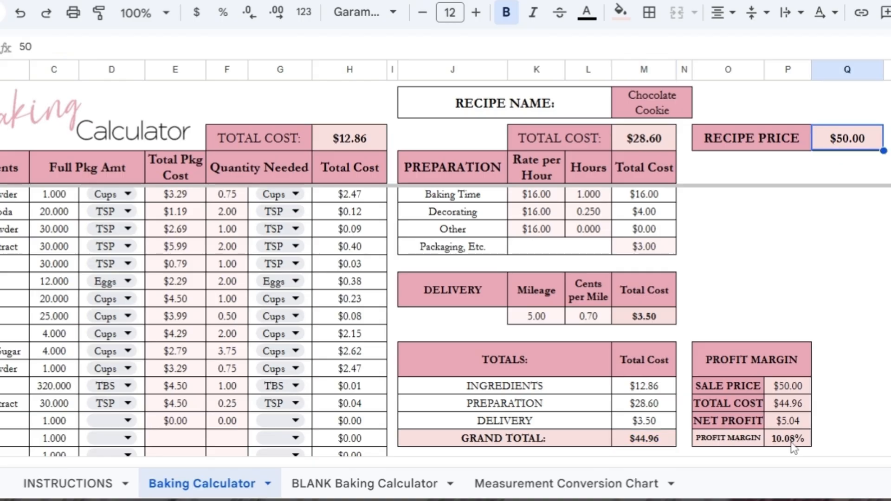
drag(825, 438, 803, 369)
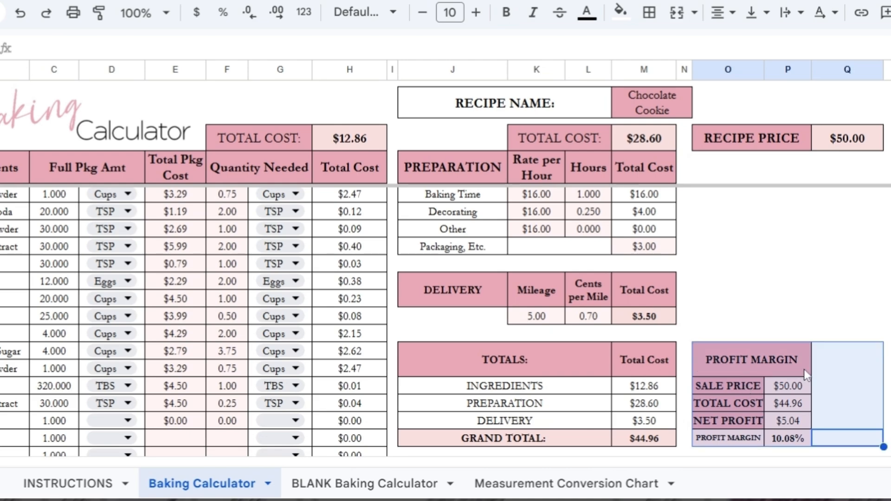
click(837, 427)
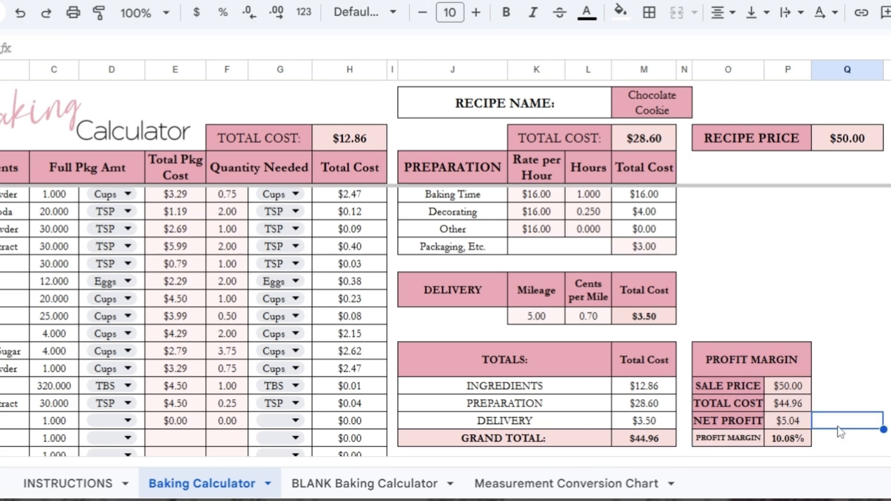
click(788, 424)
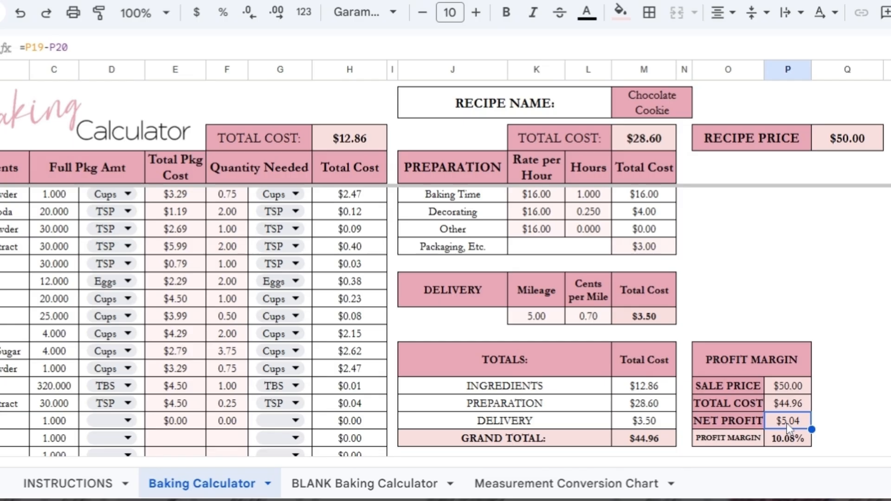
click(791, 439)
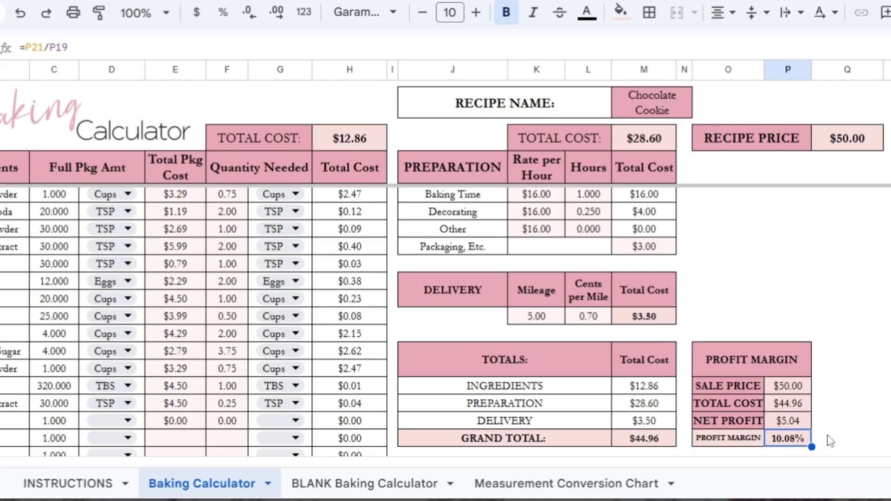
Step: Try a recipe price of $70 and check the resulting profit margin
click(835, 144)
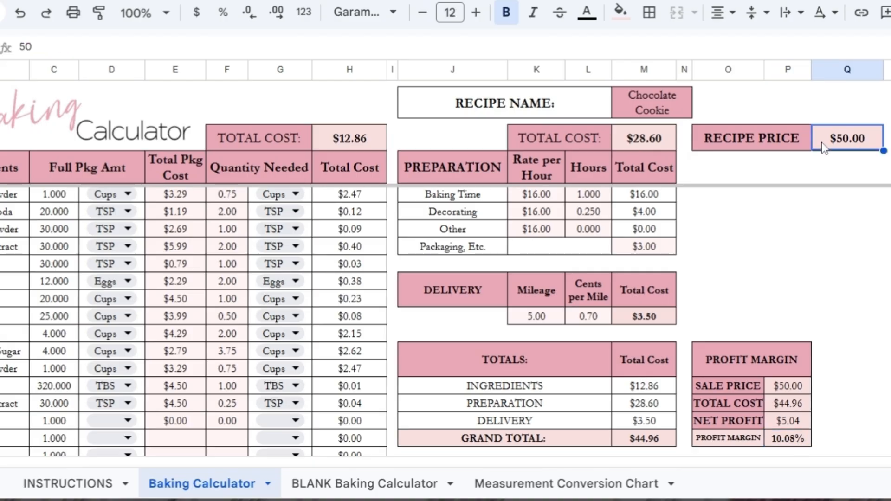
text(70)
key(Return)
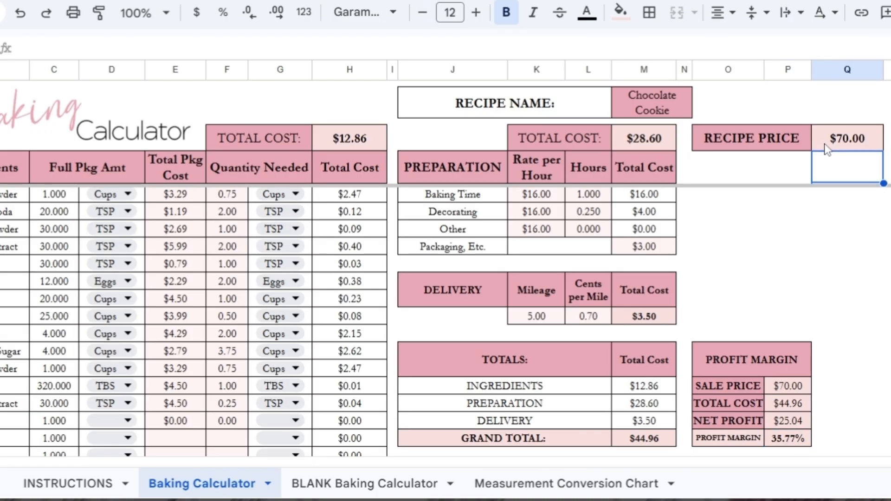
click(788, 438)
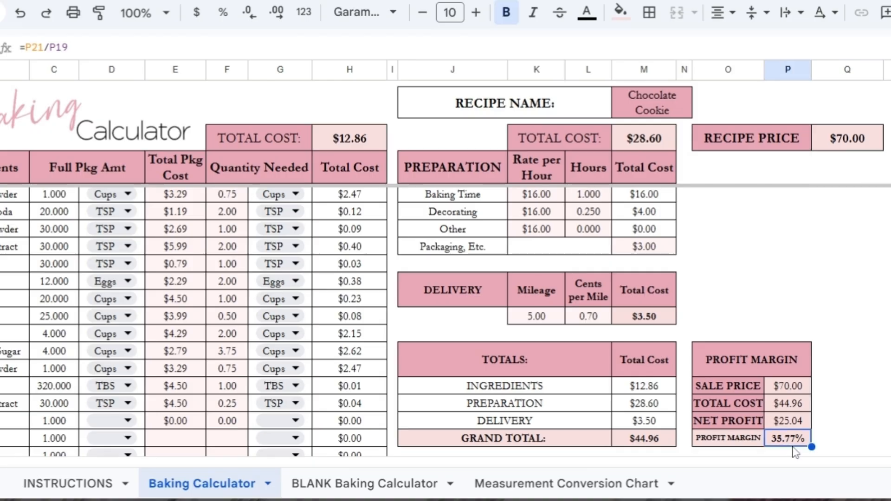
Step: Try a recipe price of $80 and check the resulting profit margin
click(859, 152)
text(80)
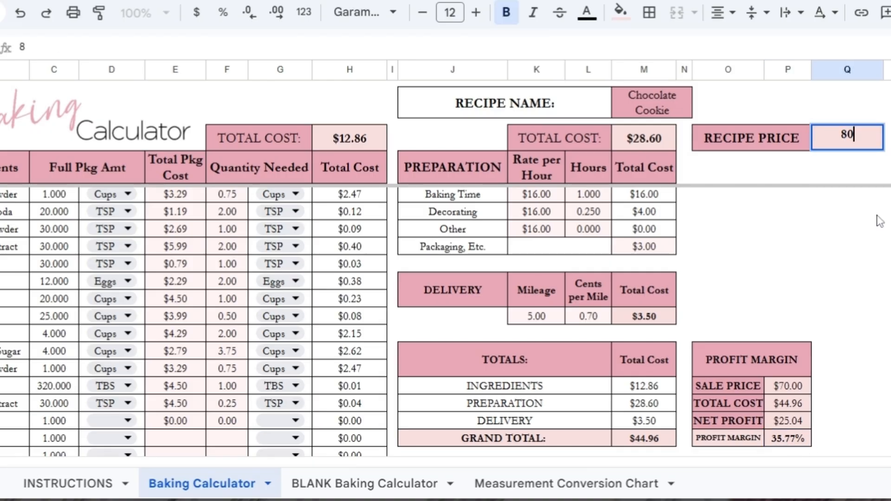
key(Return)
click(788, 438)
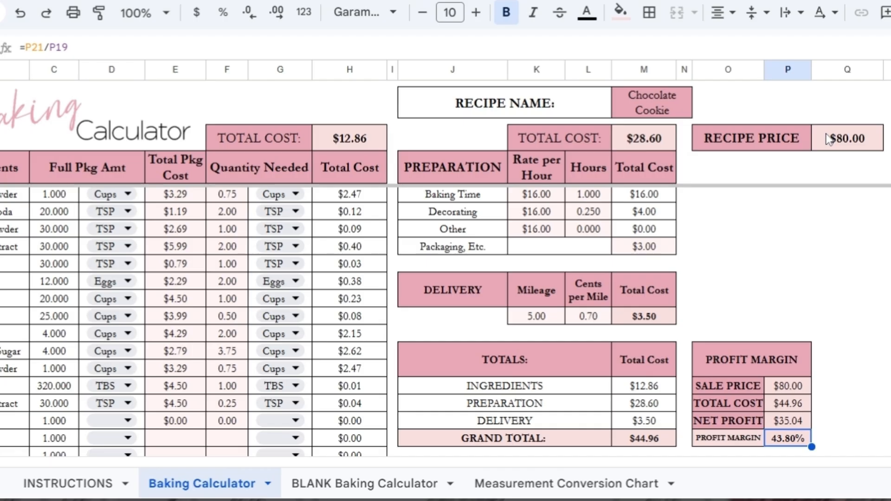
Step: Try a recipe price of $90 and check the resulting net profit and profit margin
click(839, 144)
text(90)
key(Return)
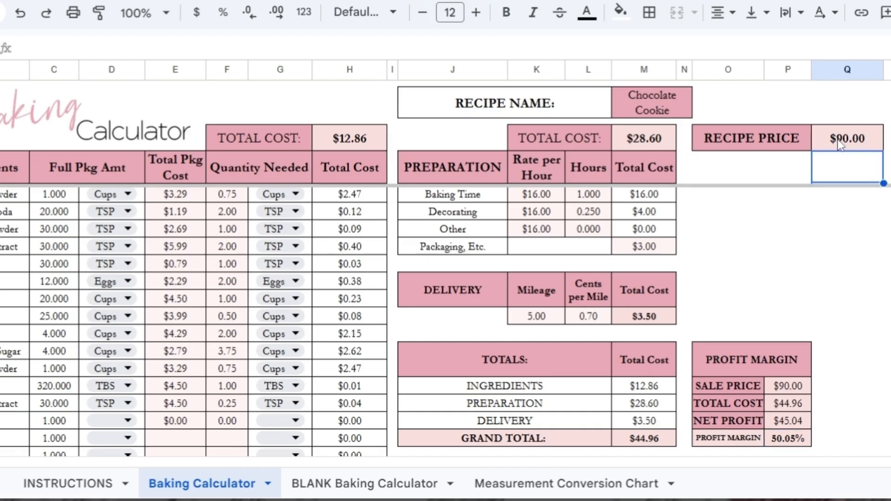
click(843, 139)
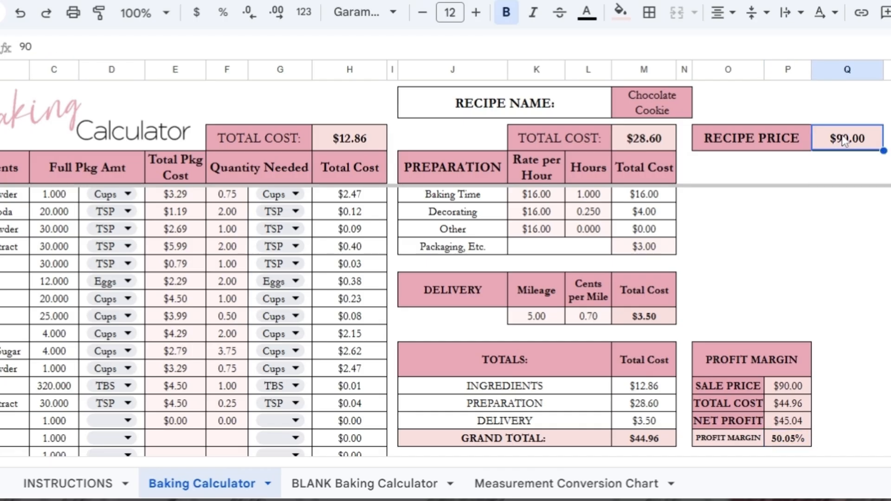
click(787, 422)
click(799, 445)
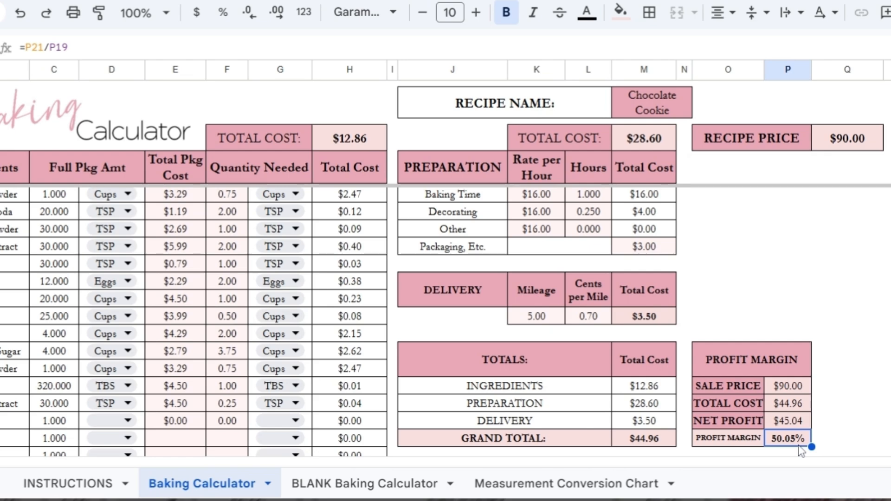
Step: Set the recipe price to $60
click(859, 146)
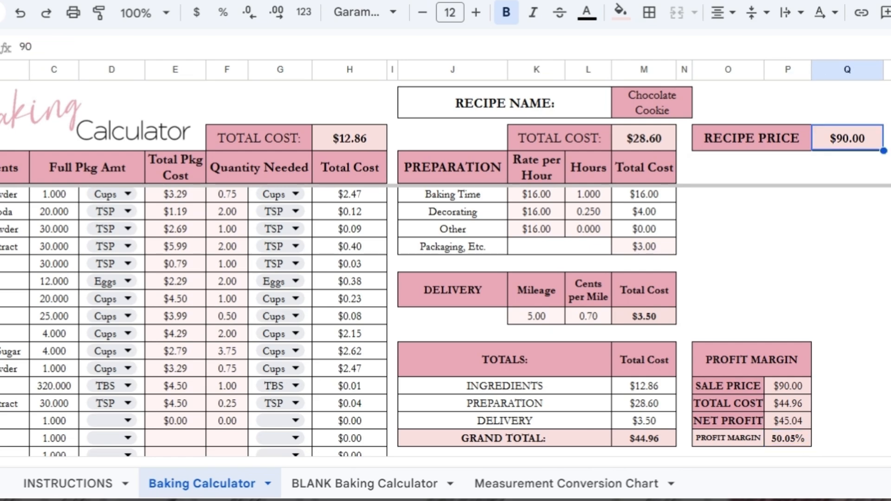
text(60)
key(Return)
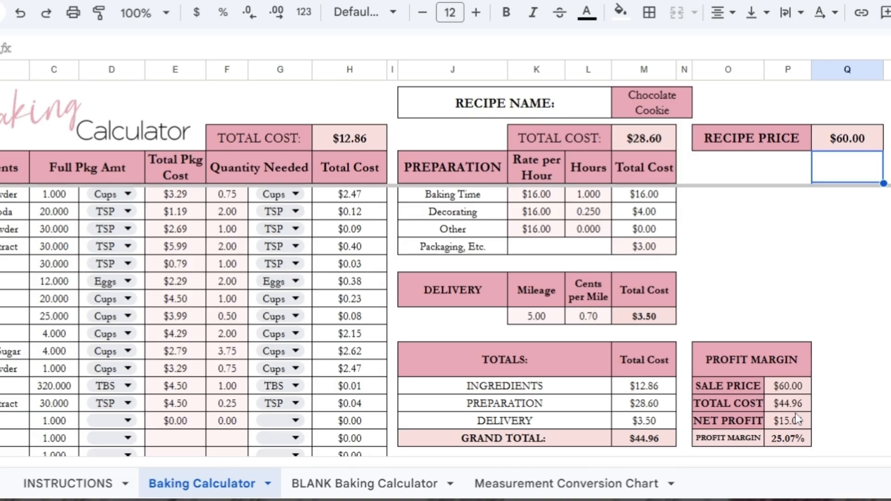